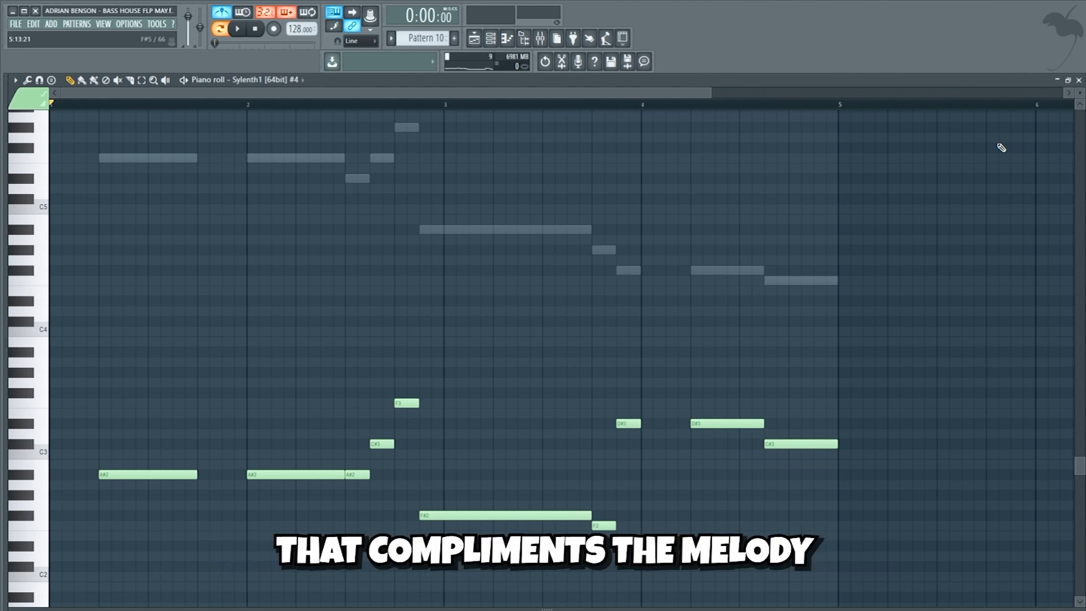
Play back the Sylenth1 #4 notes in Pattern 10 and the layered Serum lead in Pattern 2
key("space")
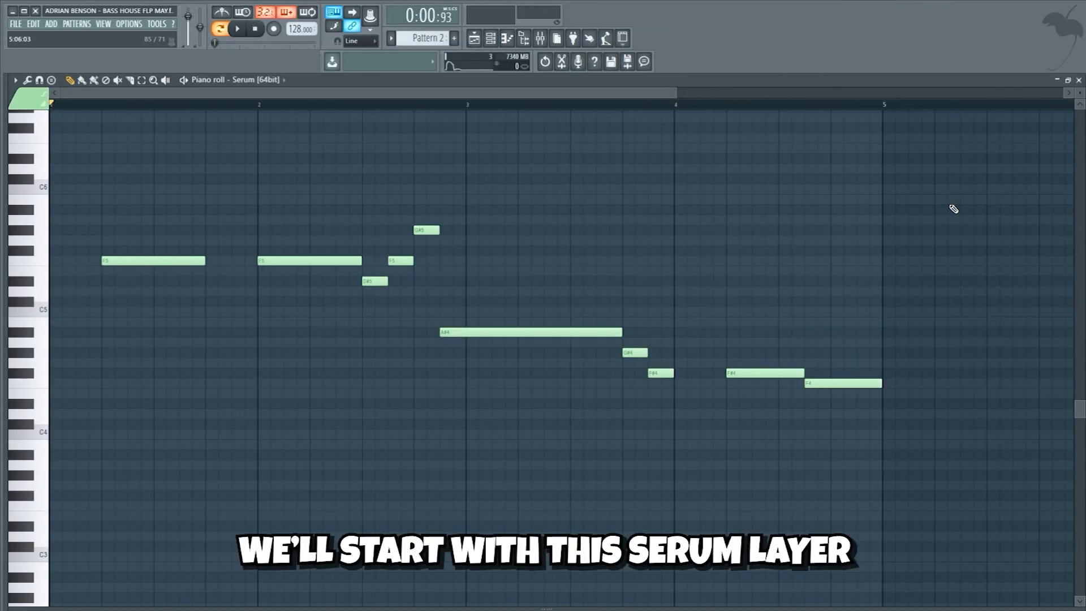
key("space")
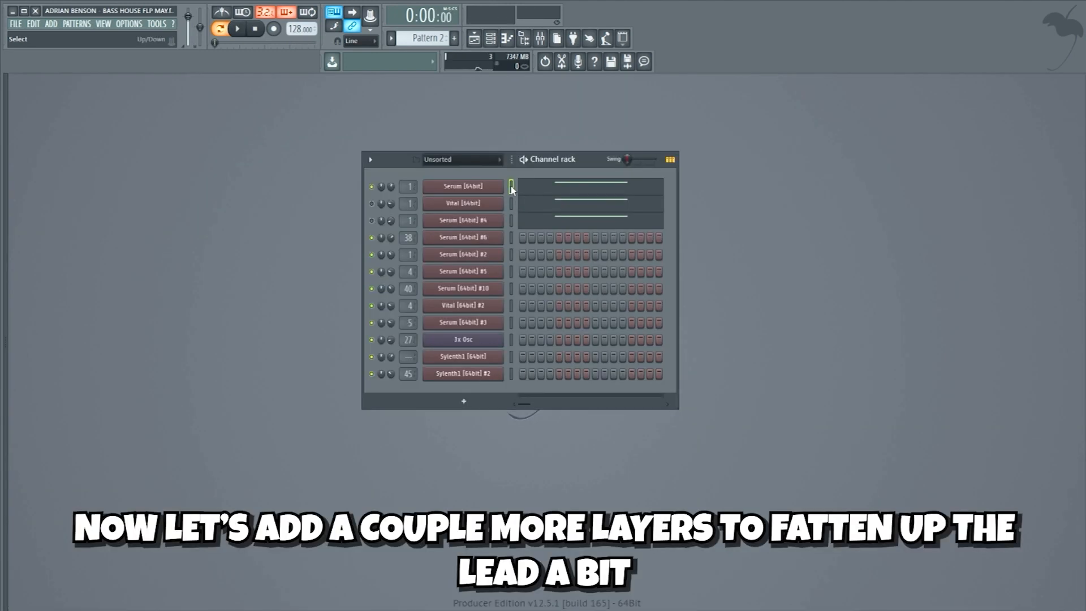
key("space")
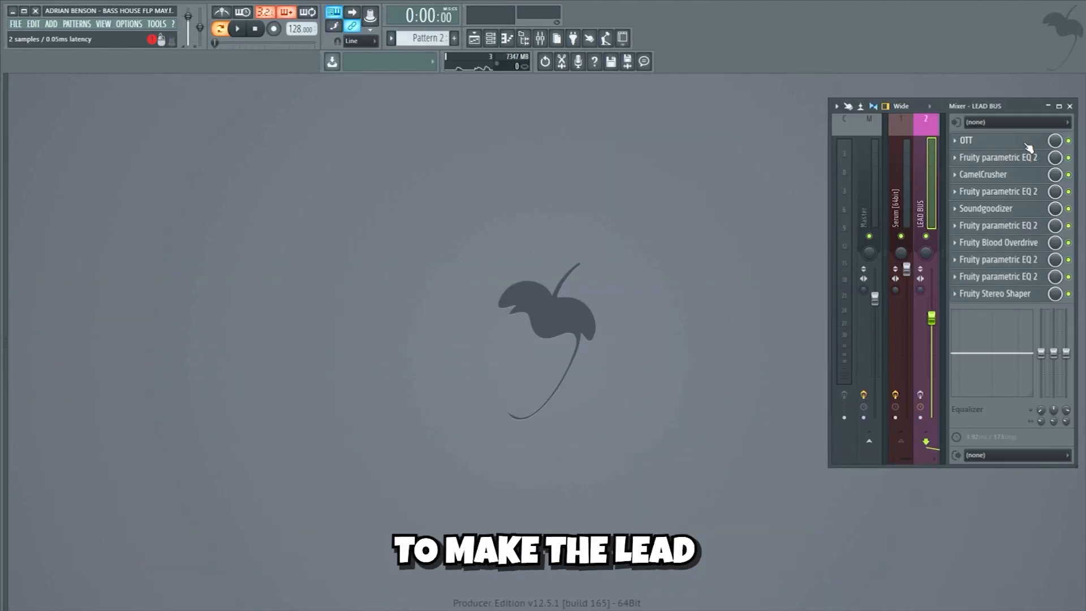
Inspect the first five LEAD BUS effects in order, from OTT through CamelCrusher to Soundgoodizer
left_click(1026, 142)
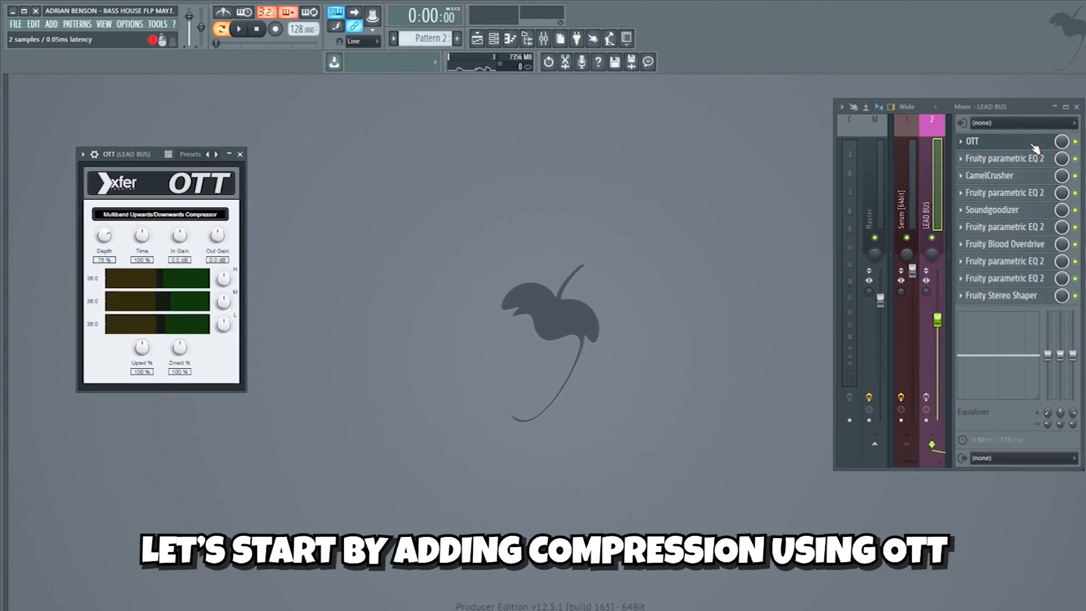
left_click(1036, 159)
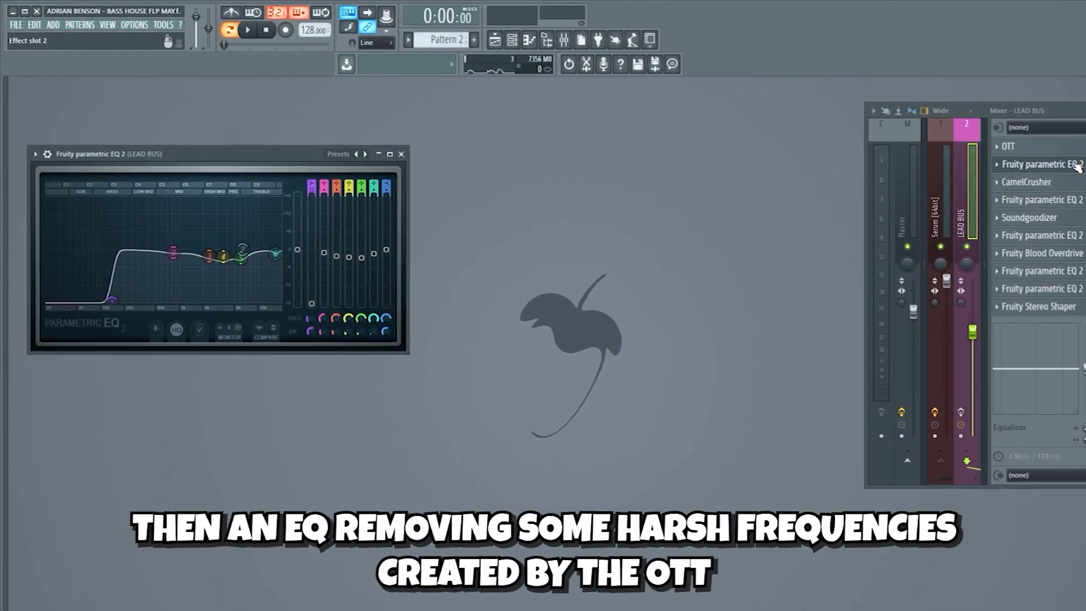
left_click(1026, 181)
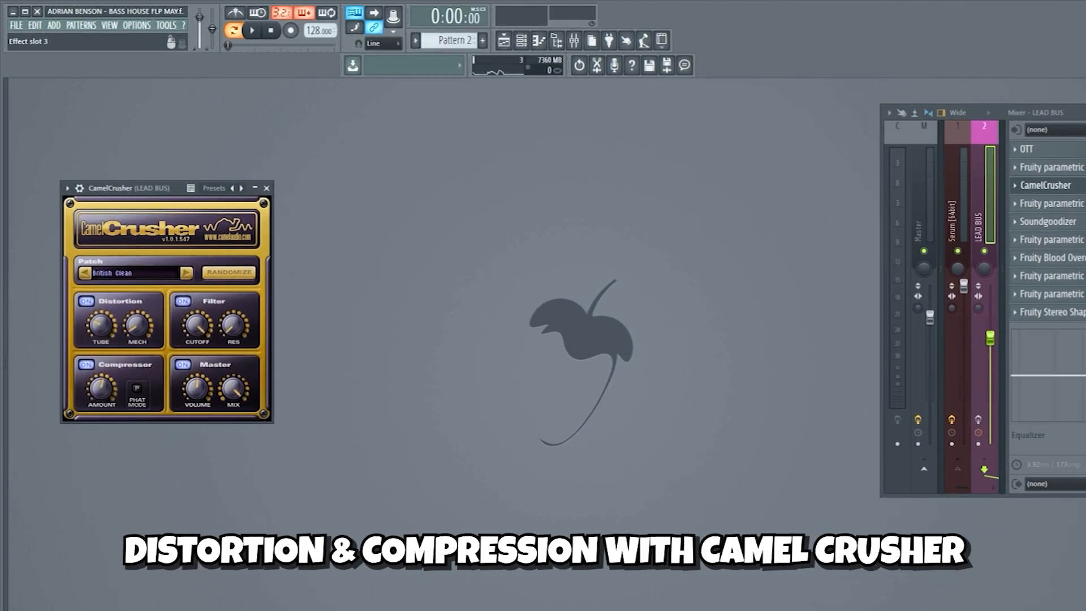
left_click(1035, 203)
left_click(1035, 221)
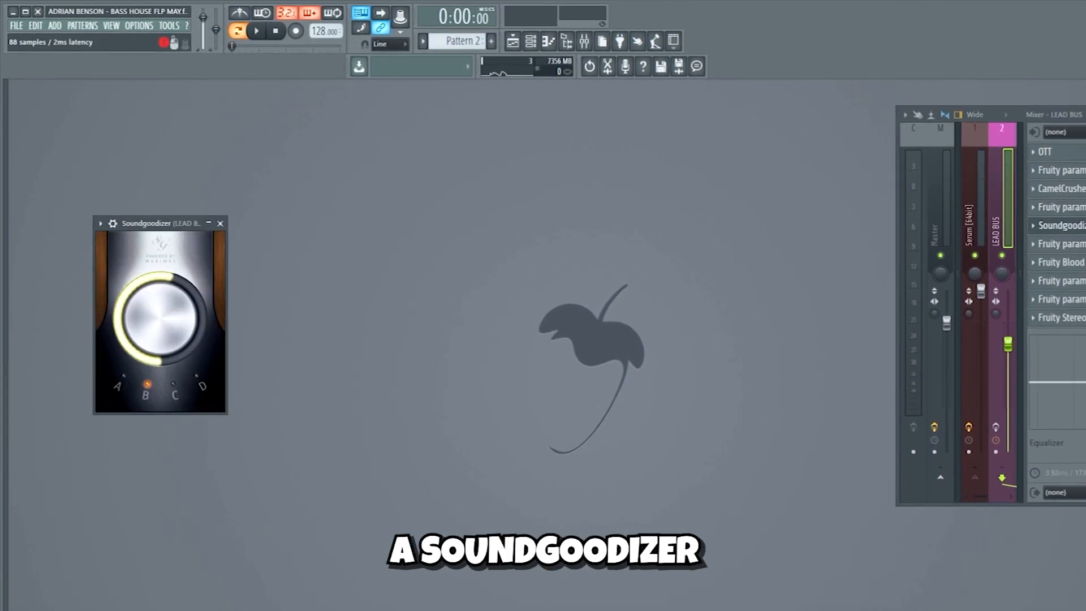
Inspect the remaining LEAD BUS effects, including Fruity Blood Overdrive, the parametric EQs and Fruity Stereo Shaper
left_click(1046, 244)
left_click(1046, 262)
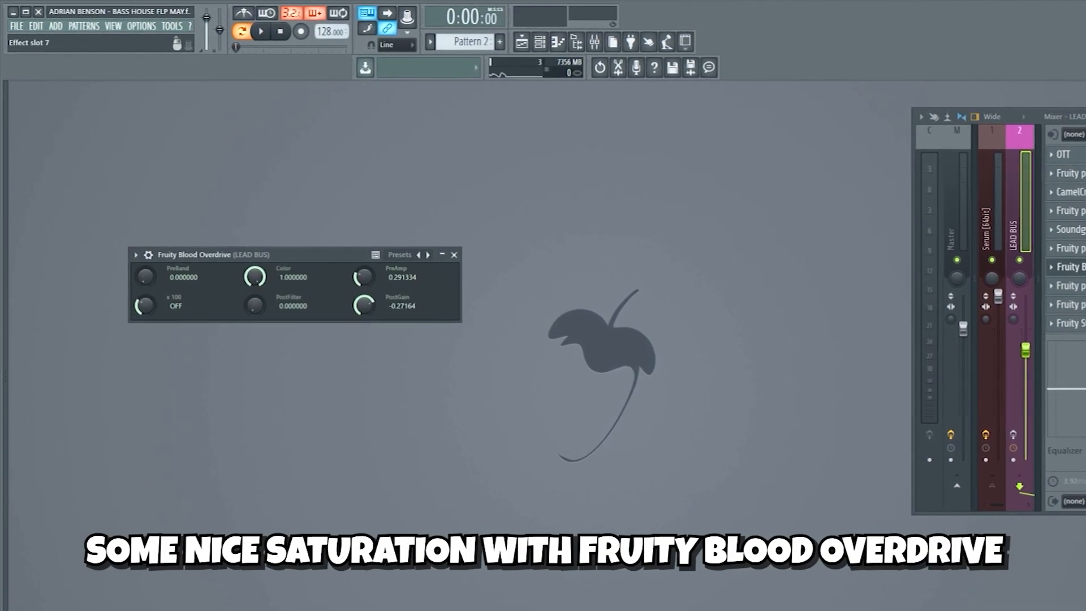
left_click(1070, 286)
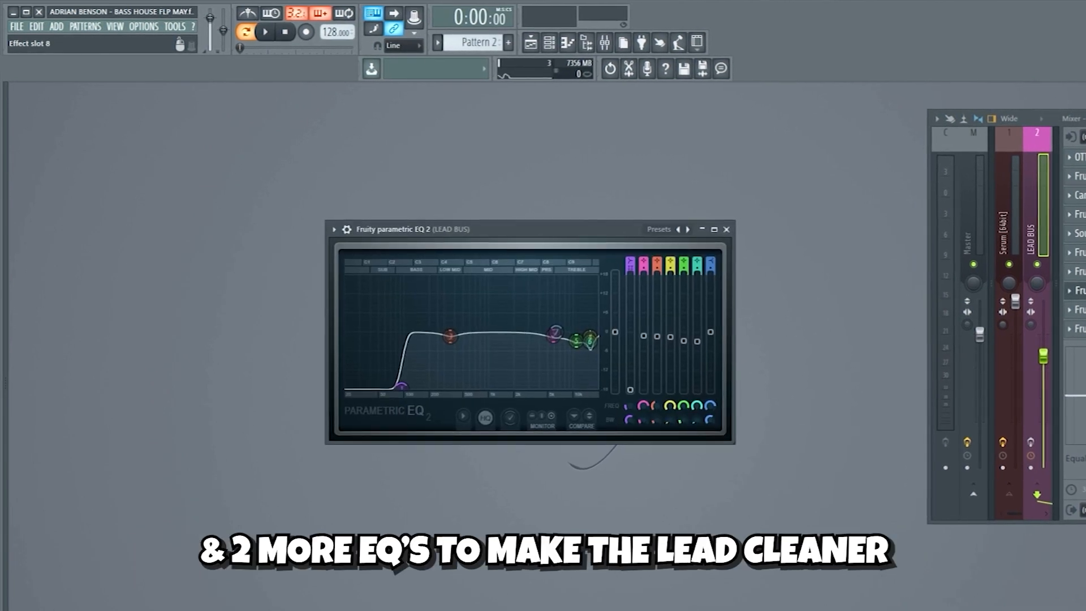
left_click(1078, 309)
left_click(1077, 329)
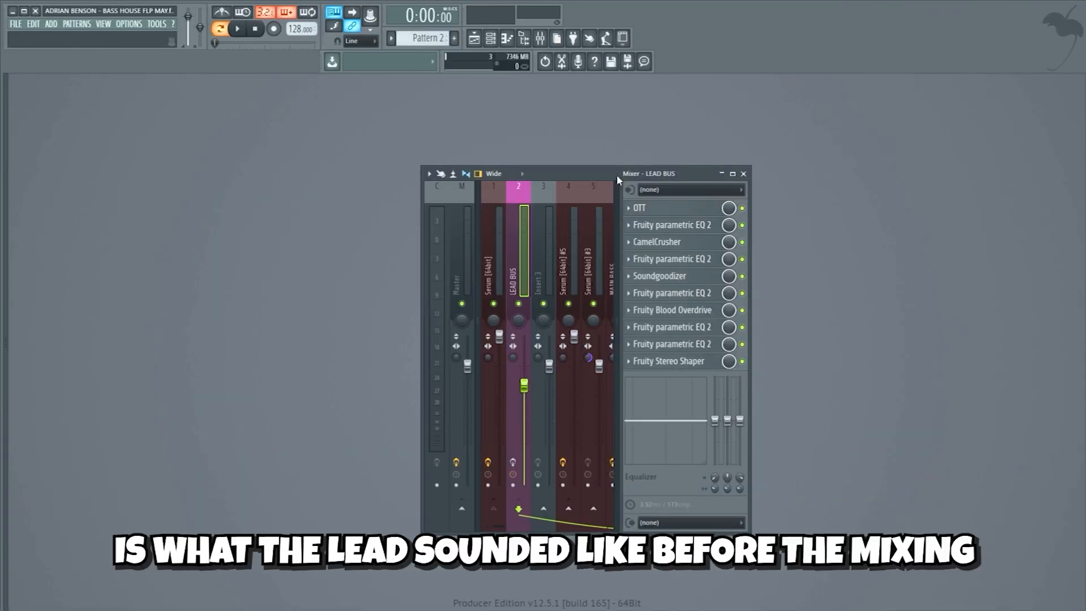
Compare the lead without and with the LEAD BUS effects, and play it with the Serum volume automation in the playlist
key("space")
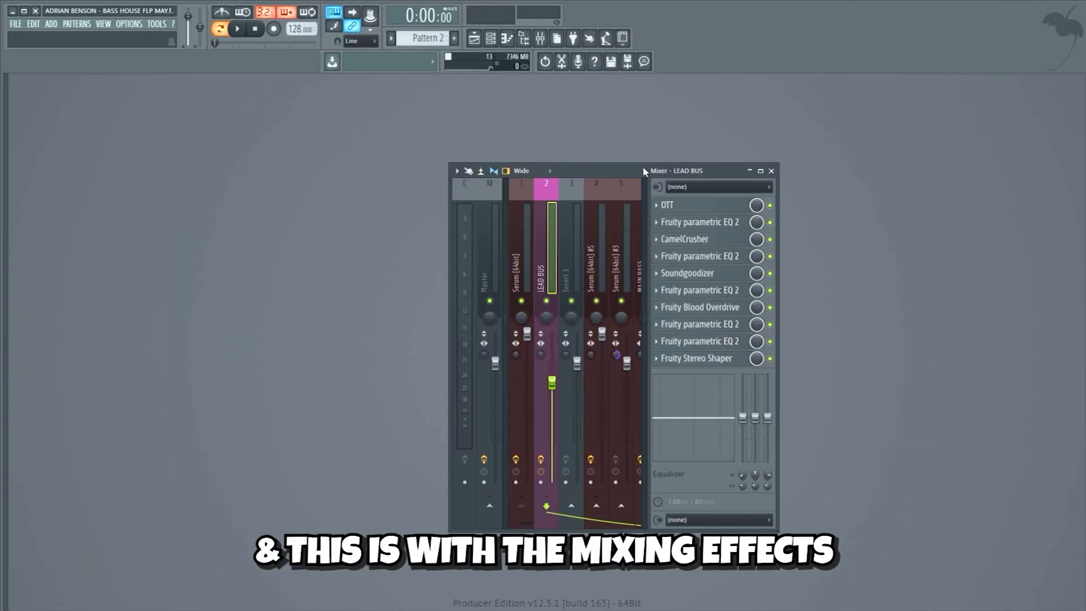
key("space")
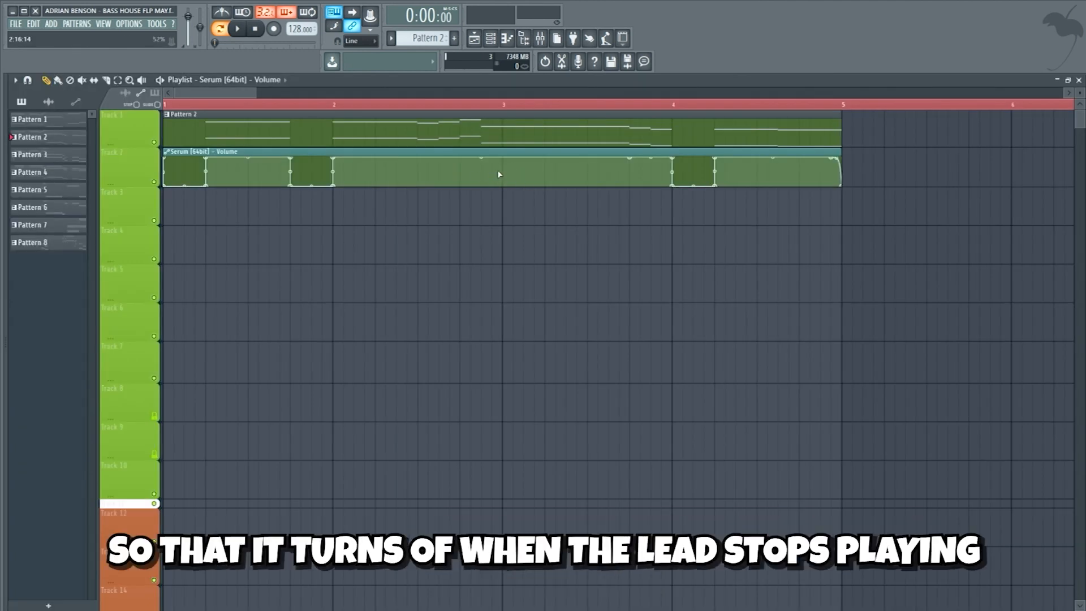
key("space")
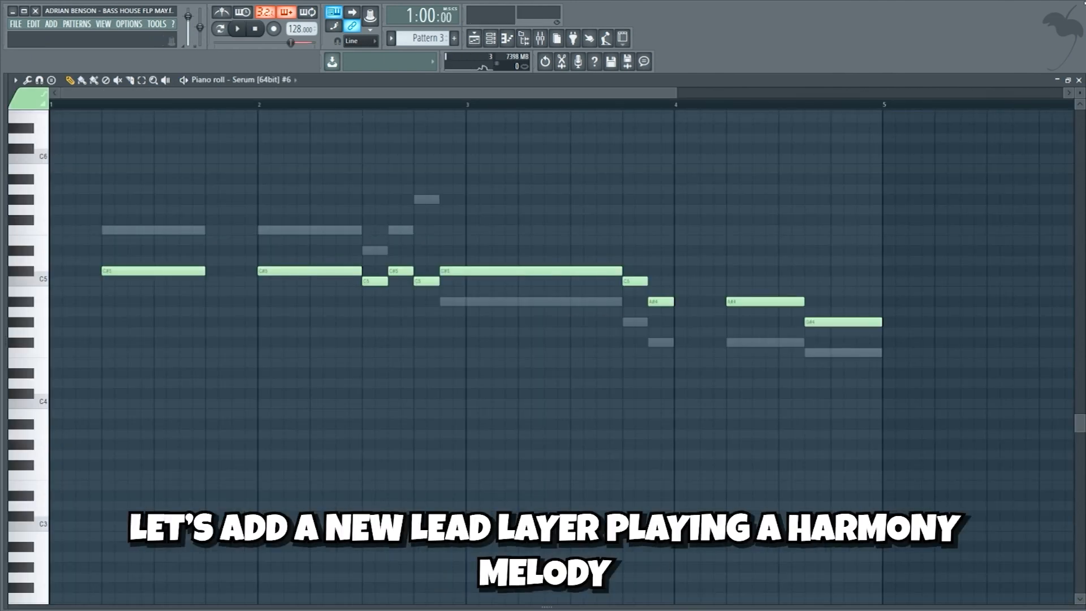
Listen to the Serum #6 harmony melody in Pattern 3
key("space")
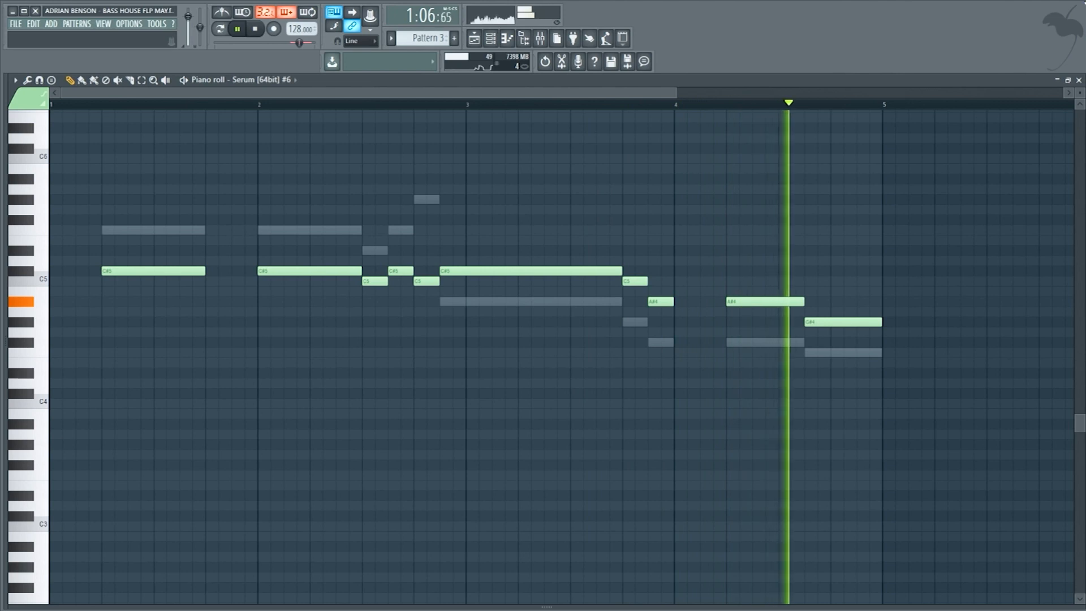
key("space")
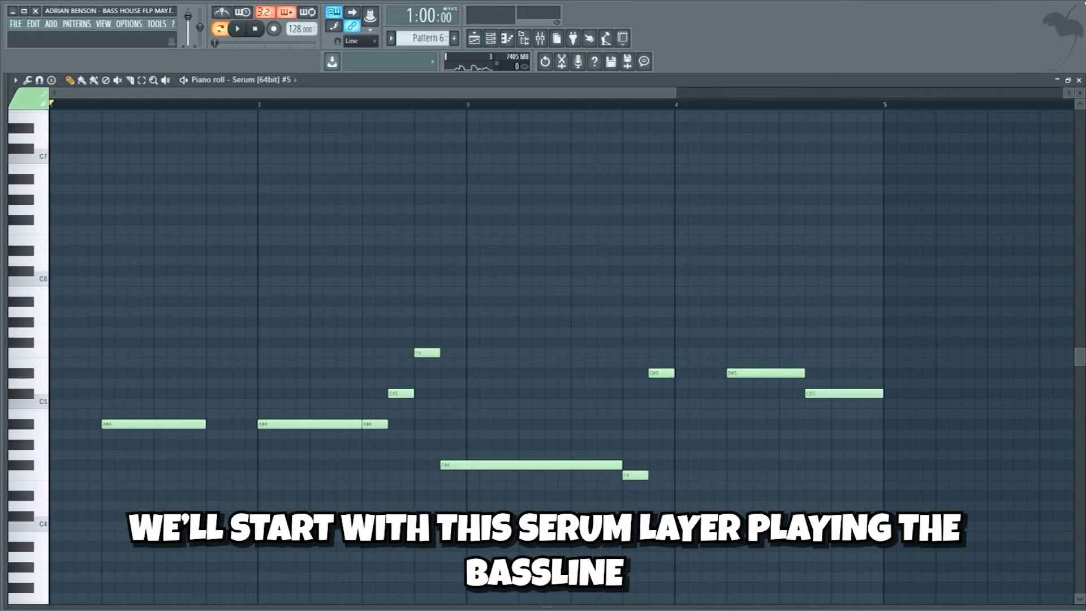
Play the Serum #5 bassline in Pattern 6, first alone and again with its additional bass layers
key("space")
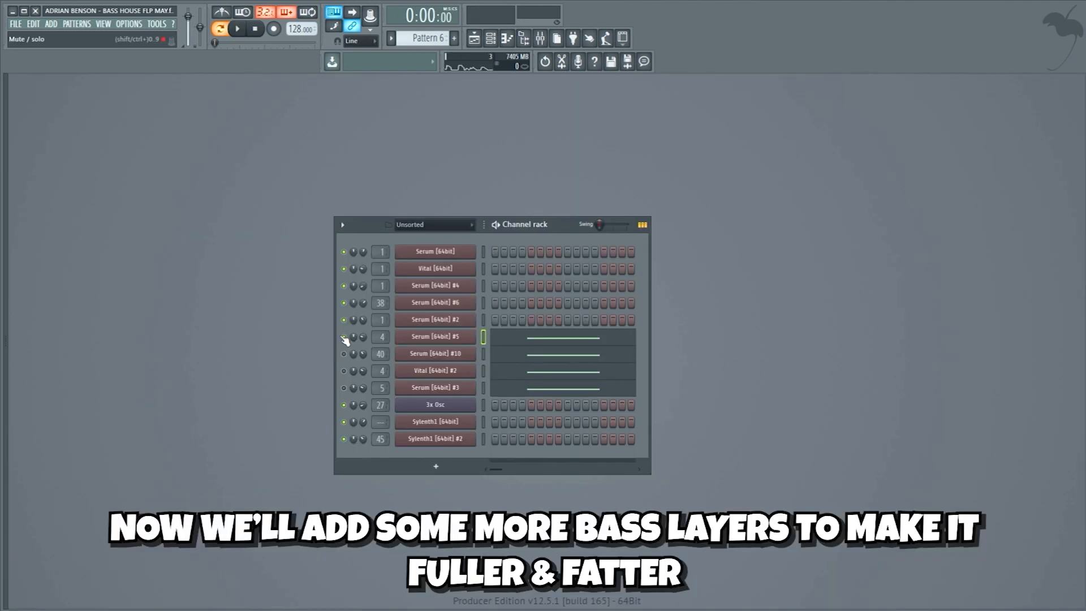
key("space")
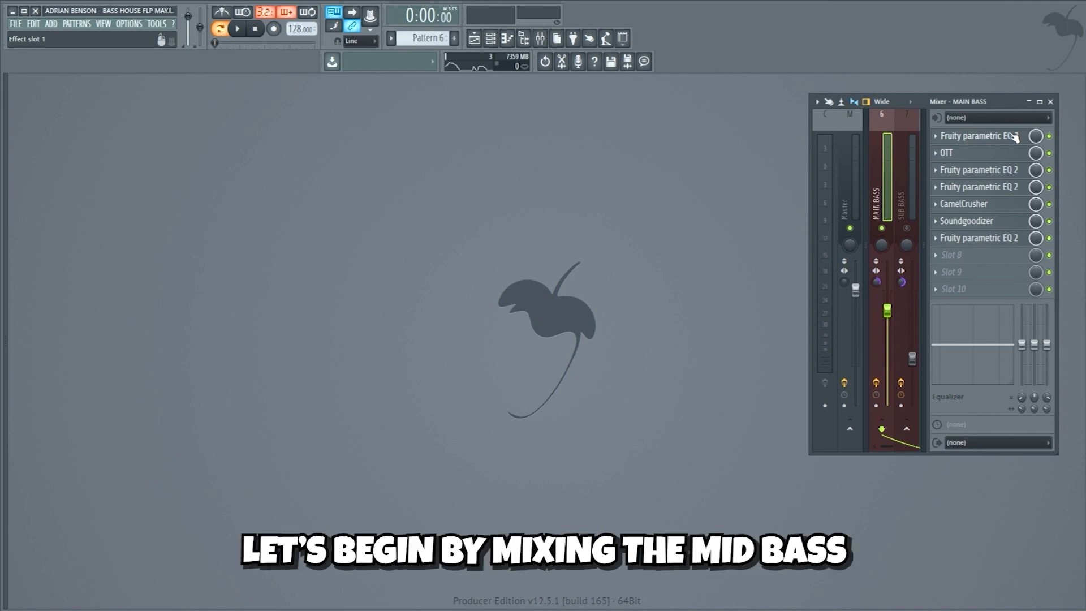
Inspect the MAIN BASS effect chain, including its parametric EQs, OTT, CamelCrusher and Soundgoodizer
left_click(1015, 137)
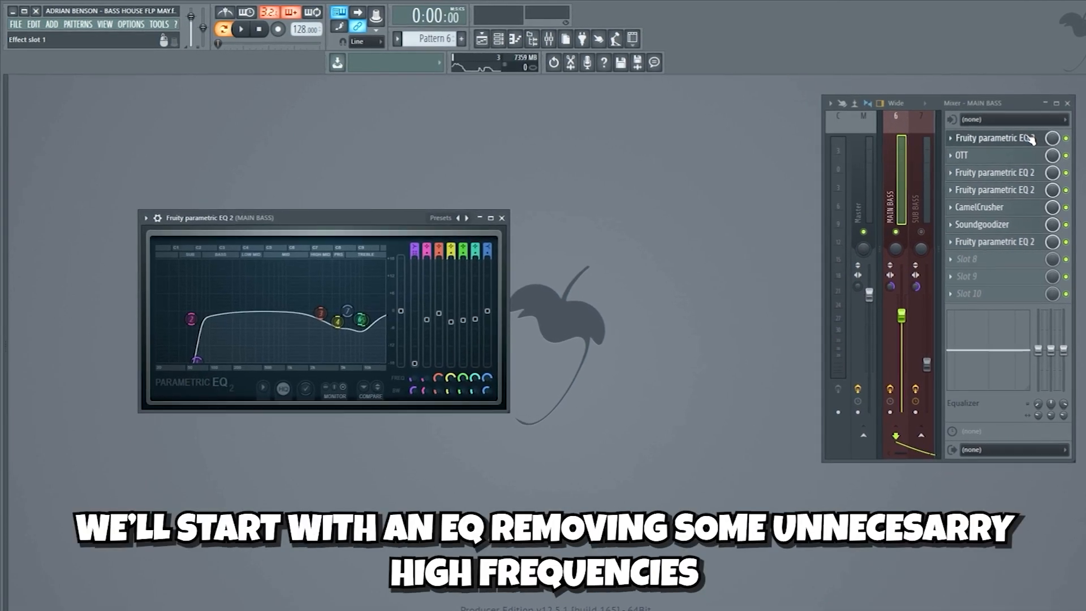
left_click(1026, 159)
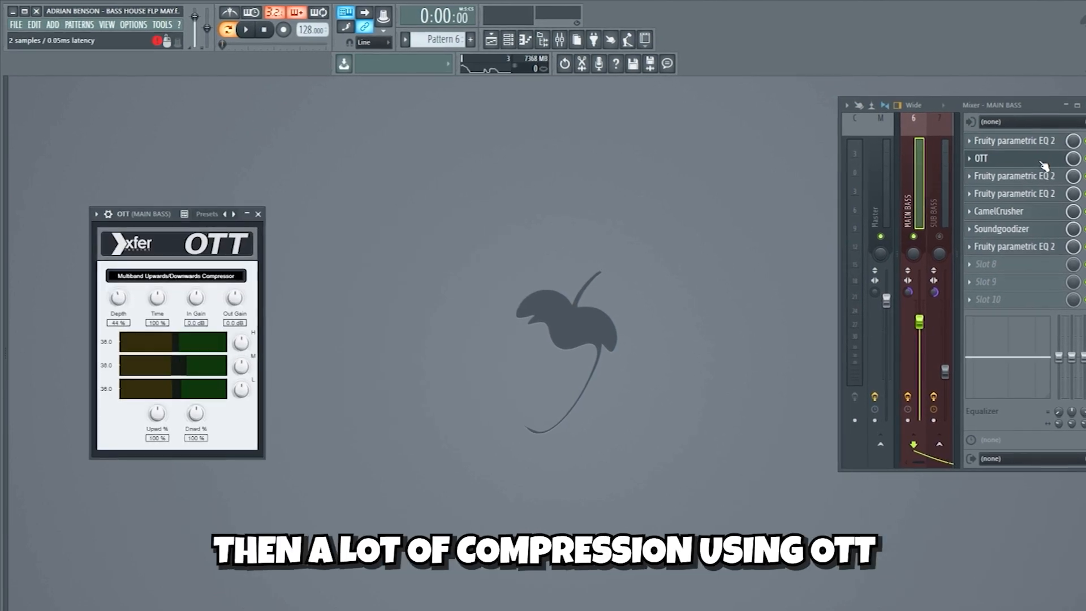
left_click(1029, 176)
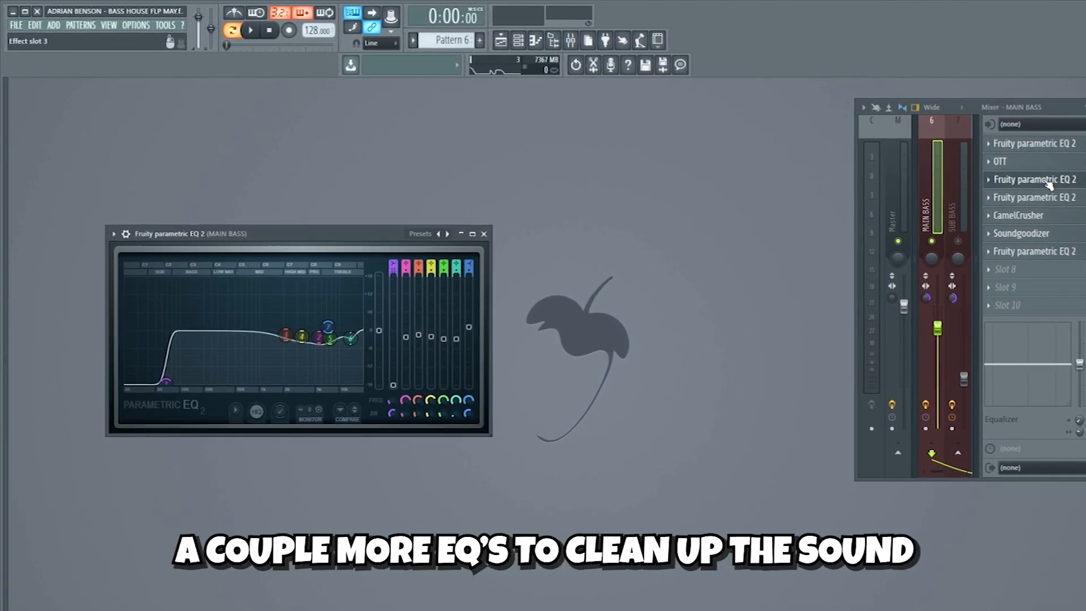
left_click(1046, 217)
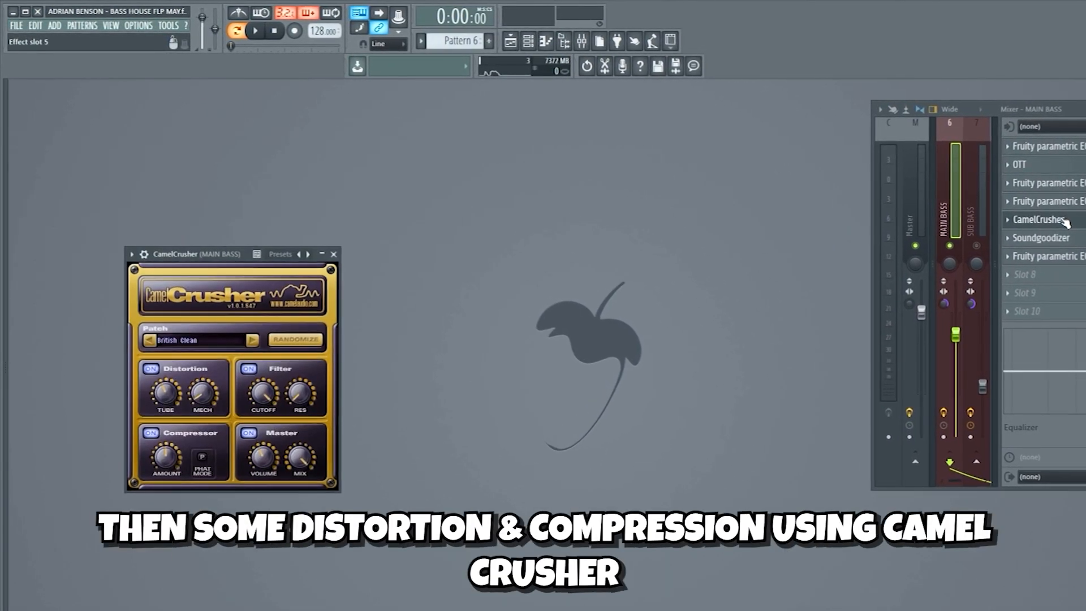
left_click(1057, 238)
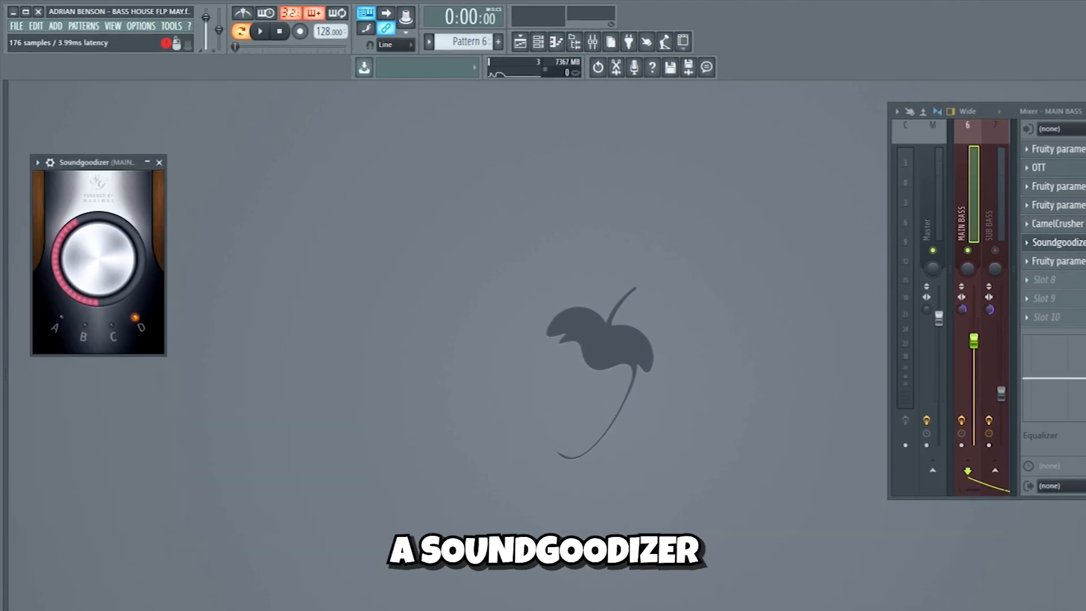
left_click(1060, 262)
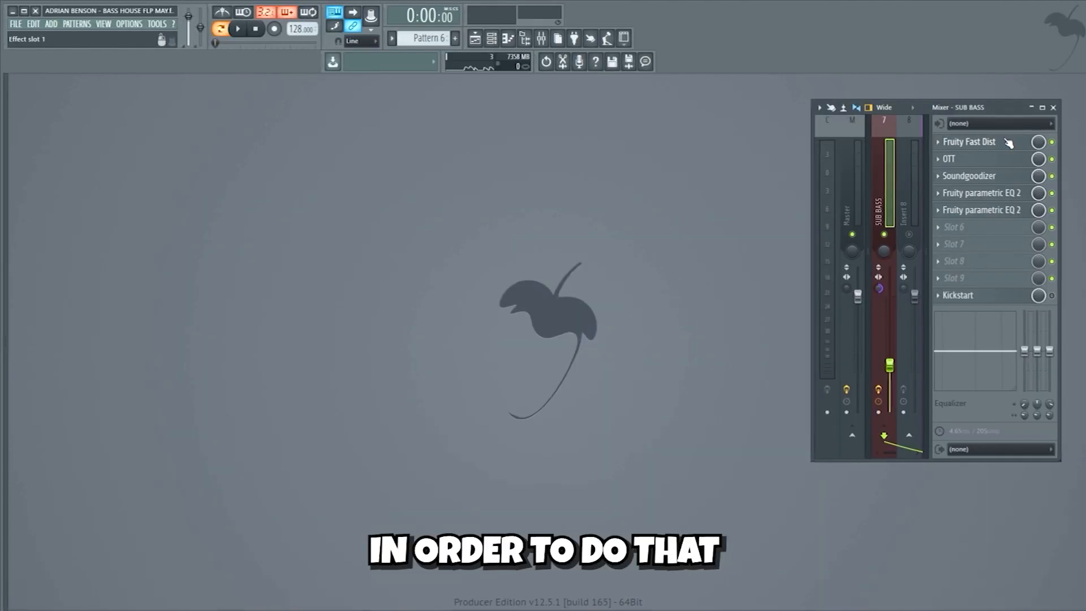
Inspect the SUB BASS effects from Fruity Fast Dist, OTT and Soundgoodizer to the two parametric EQs
left_click(1018, 145)
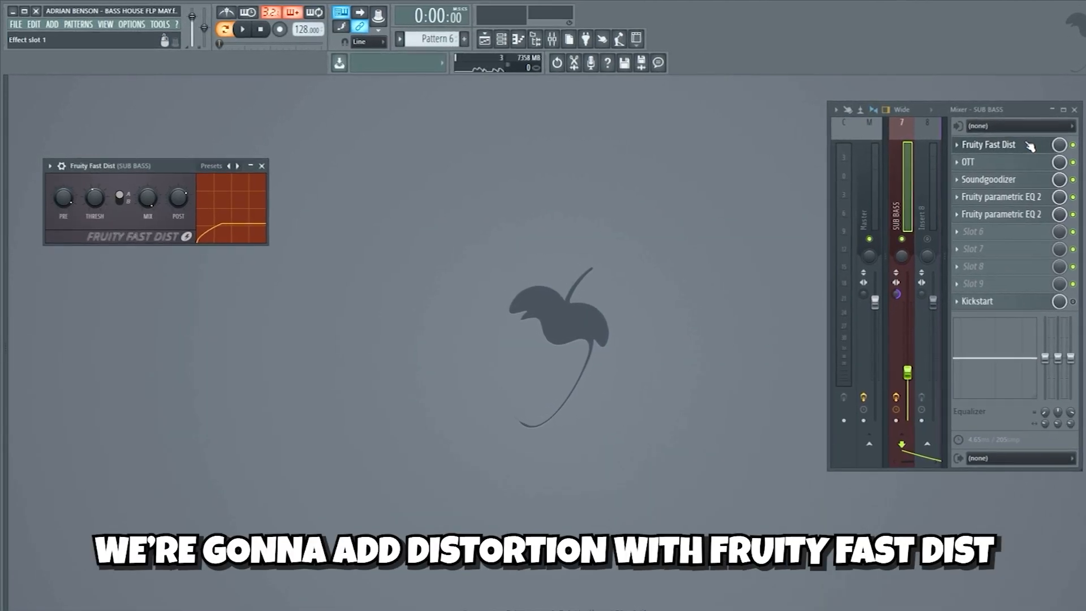
left_click(1020, 163)
left_click(1046, 182)
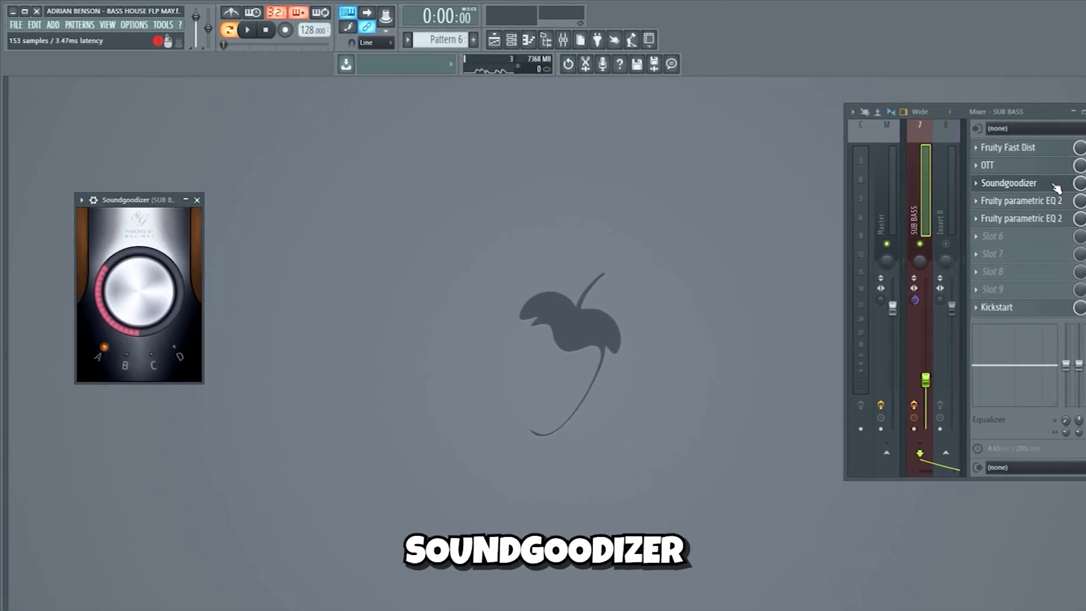
left_click(1063, 201)
left_click(1057, 220)
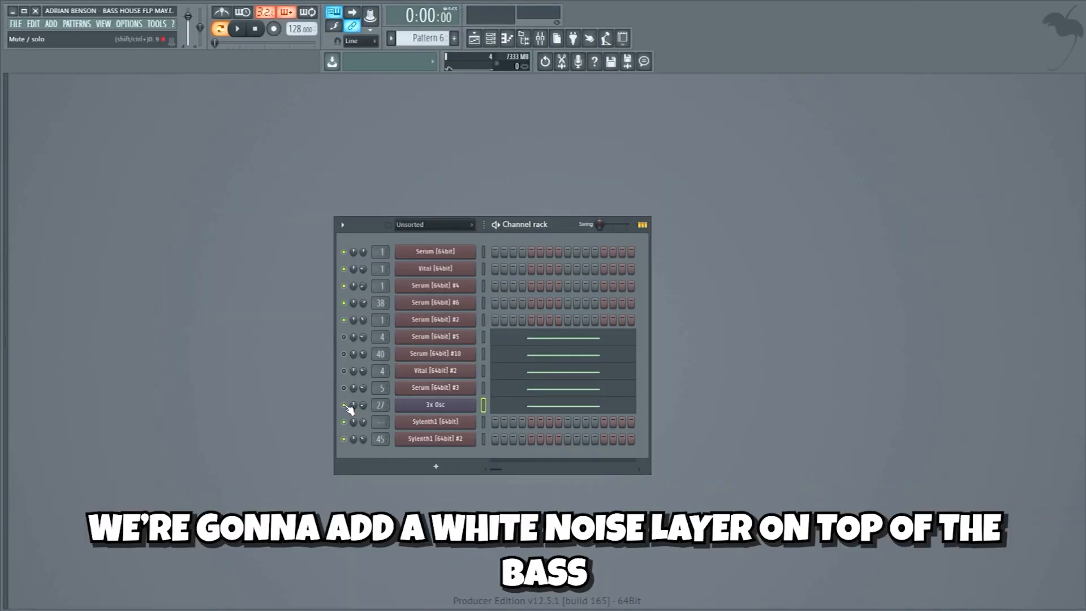
Play the 3x Osc white noise layer of the bass in Pattern 6
key("space")
key("space")
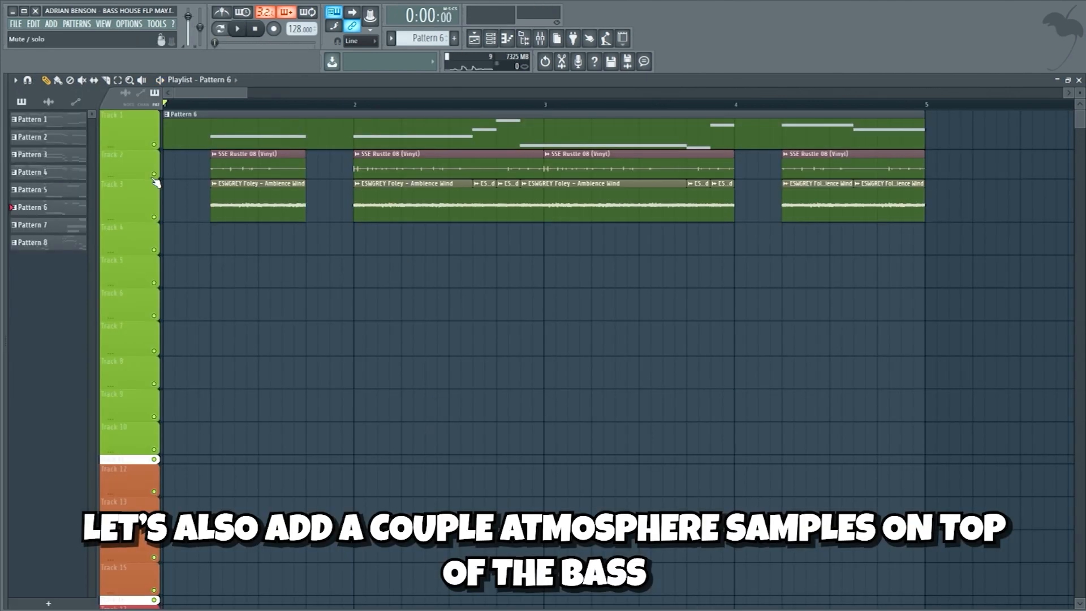
Audition the SSE Rustle 08 (Vinyl) clips on Track 2 and the Ambience Wind clips on Track 3 in solo
left_click(154, 174, "ctrl")
key("space")
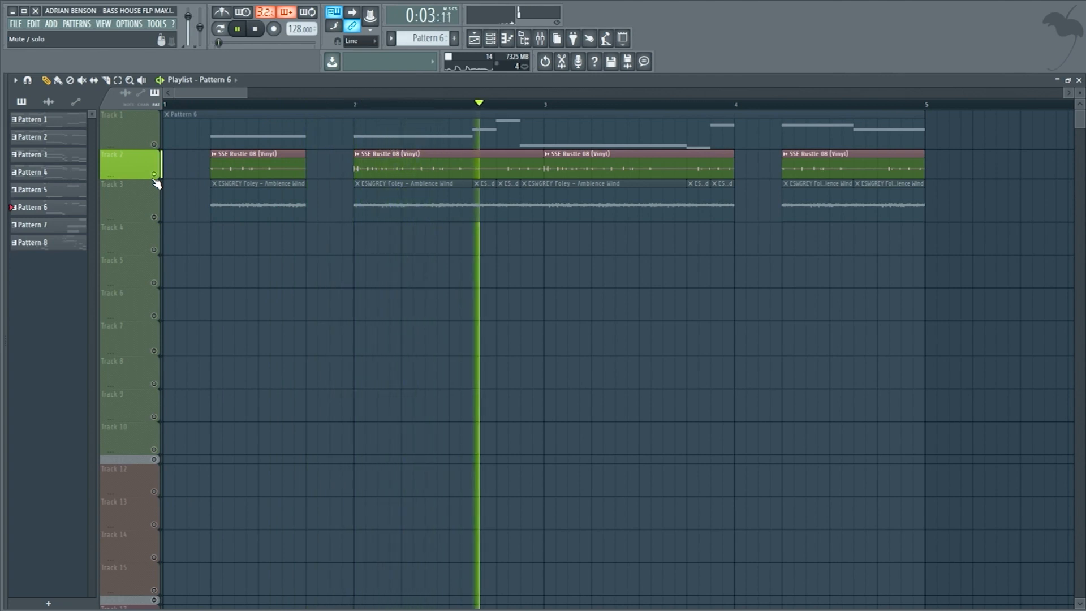
left_click(153, 217, "ctrl")
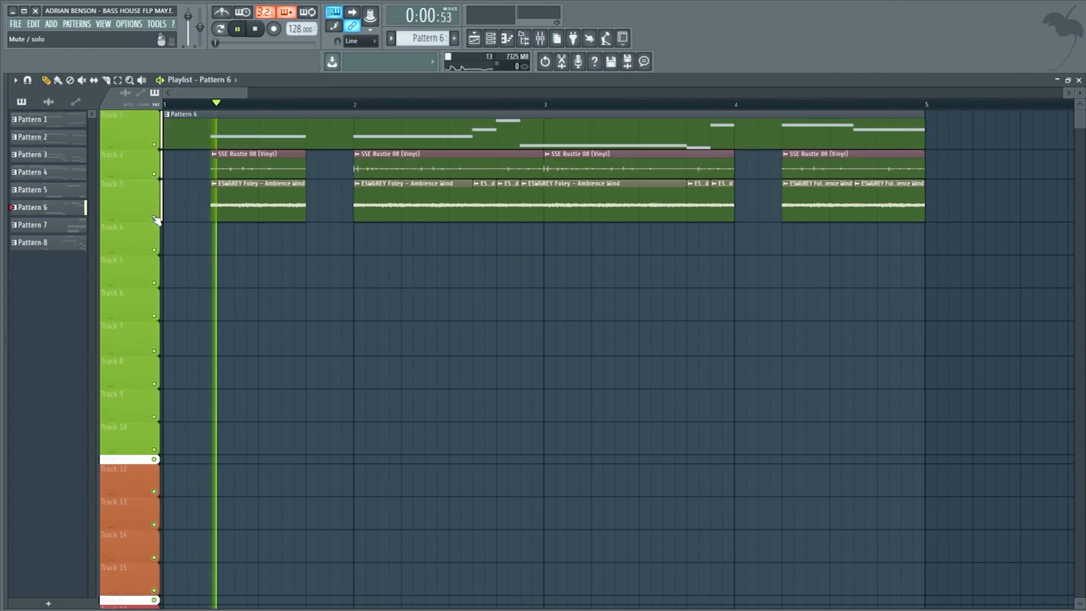
left_click(154, 218, "ctrl")
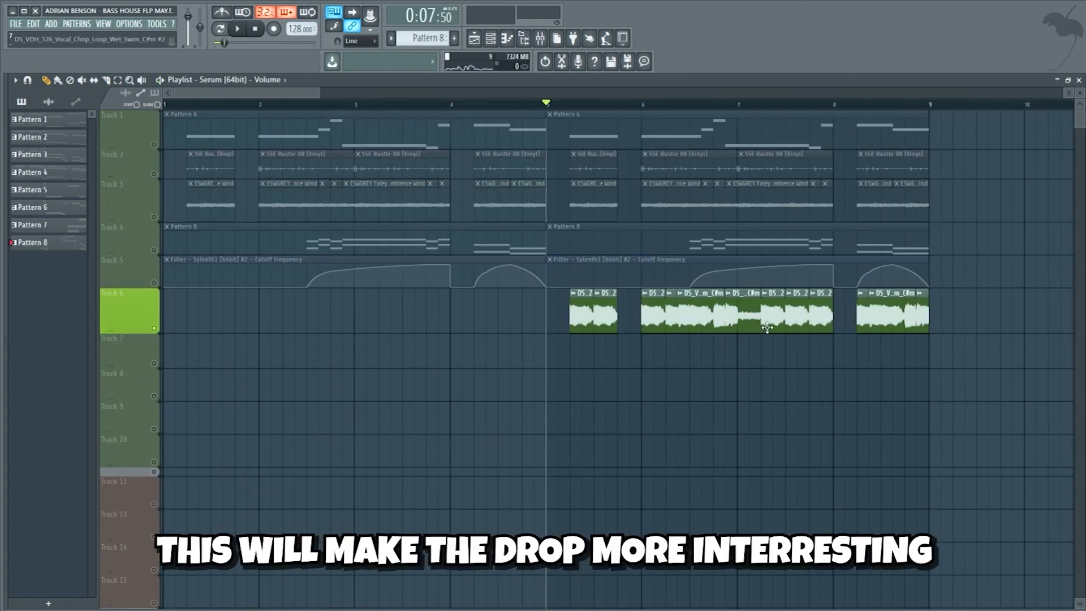
Play the soloed vocal chop loop on Track 6 of the playlist
key("space")
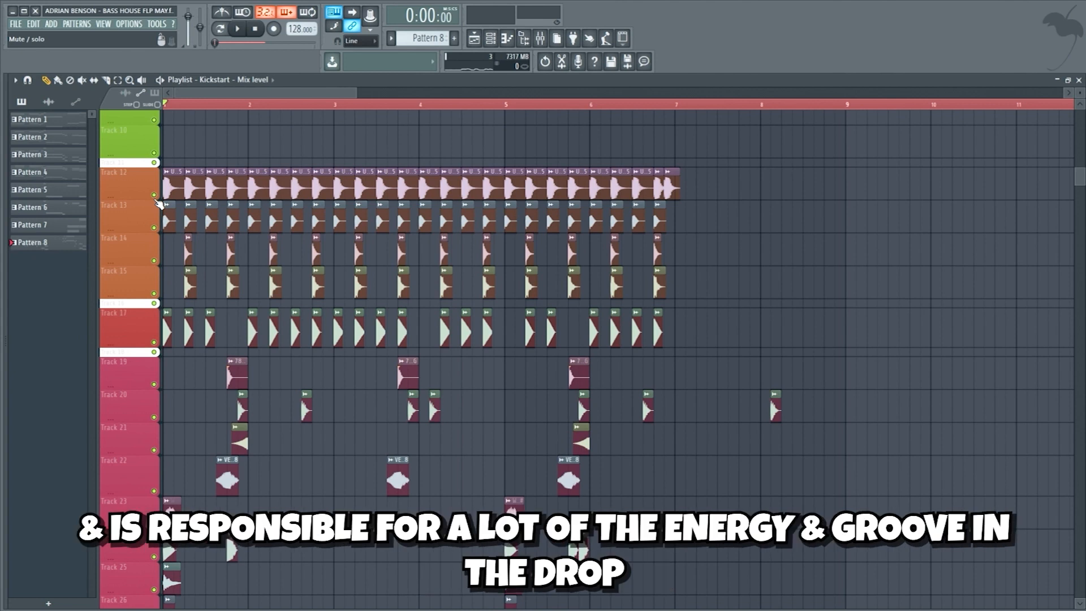
Audition the drum group on Tracks 12 to 15 in solo, followed by Track 17 on its own
right_click(154, 195)
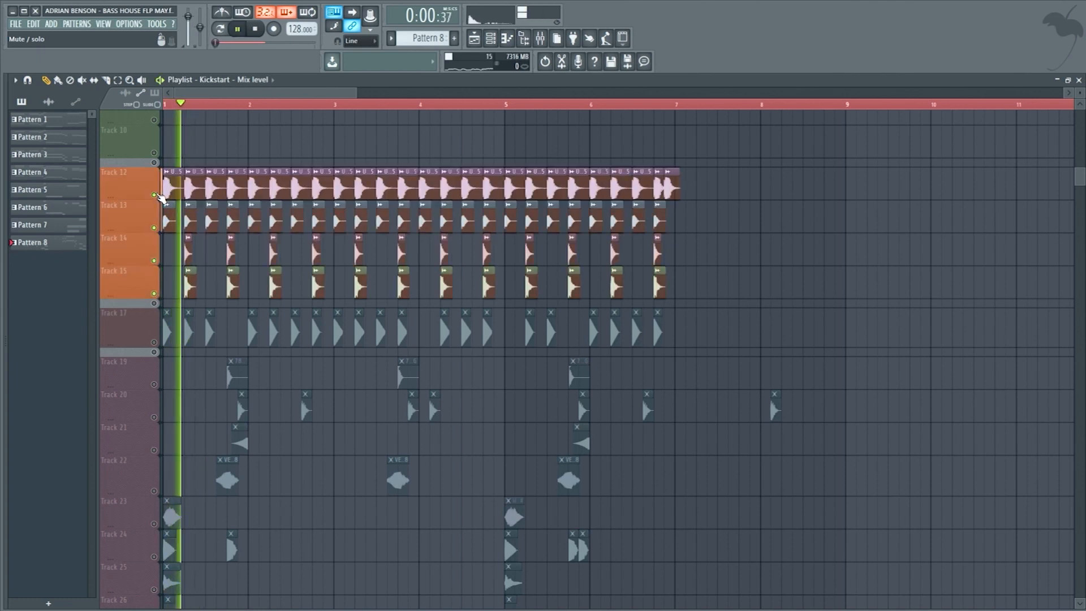
right_click(154, 342)
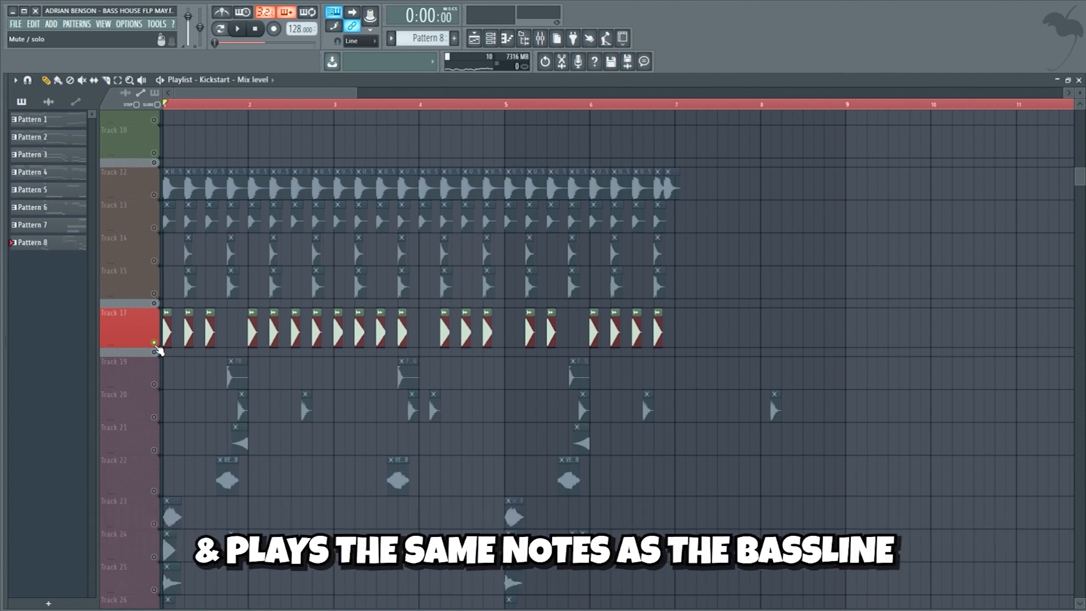
key("space")
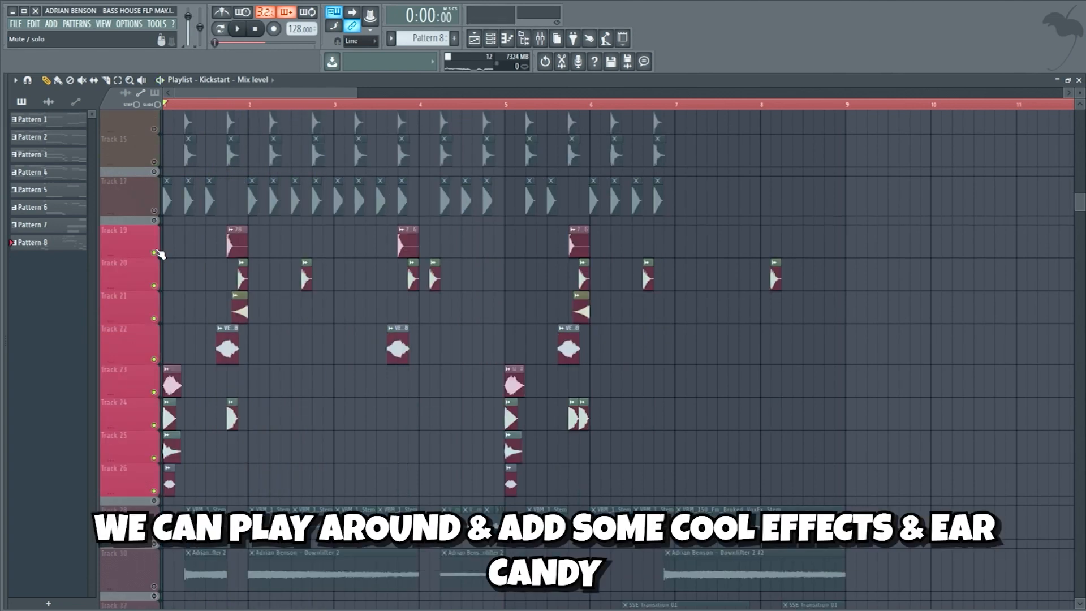
Play the effects group and solo the effect clips on Track 19
key("space")
right_click(154, 253)
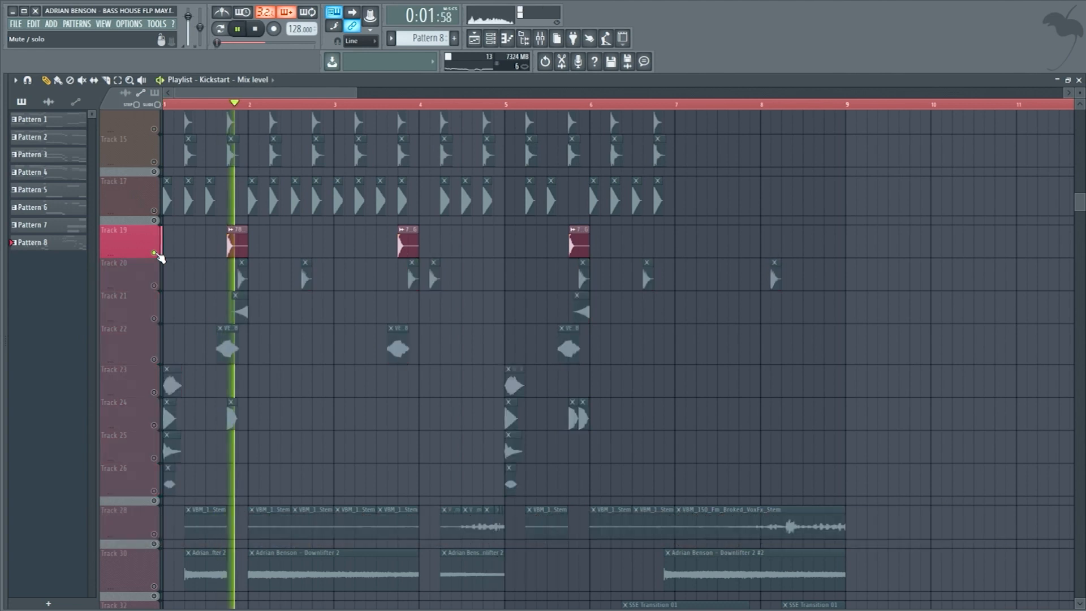
Audition the effect clips on Tracks 20 to 26 one after another in solo
right_click(153, 286)
right_click(154, 318)
right_click(154, 359)
right_click(154, 392)
right_click(154, 424)
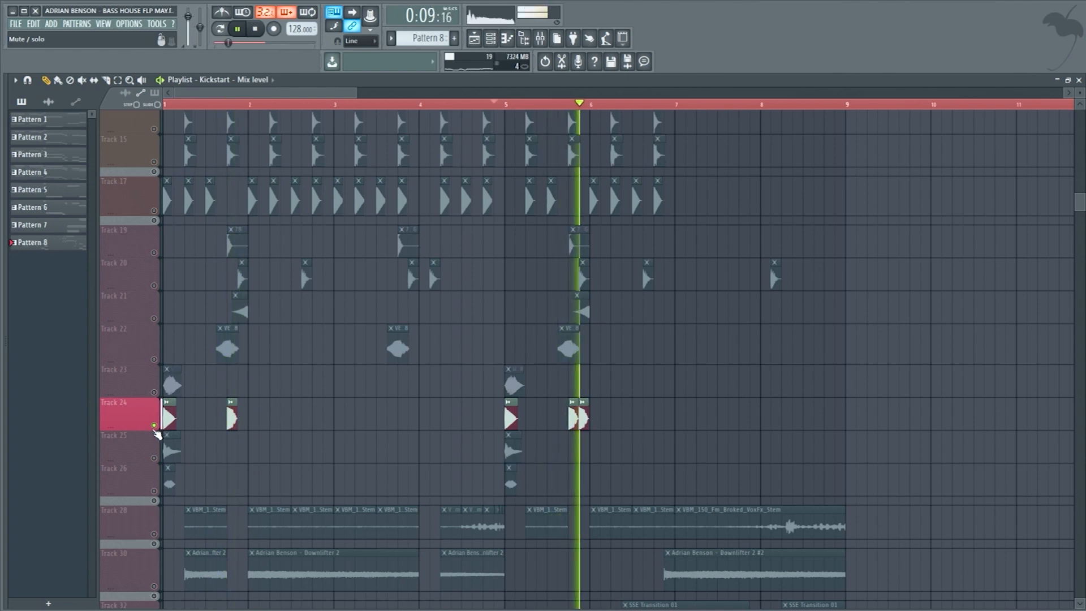
right_click(153, 458)
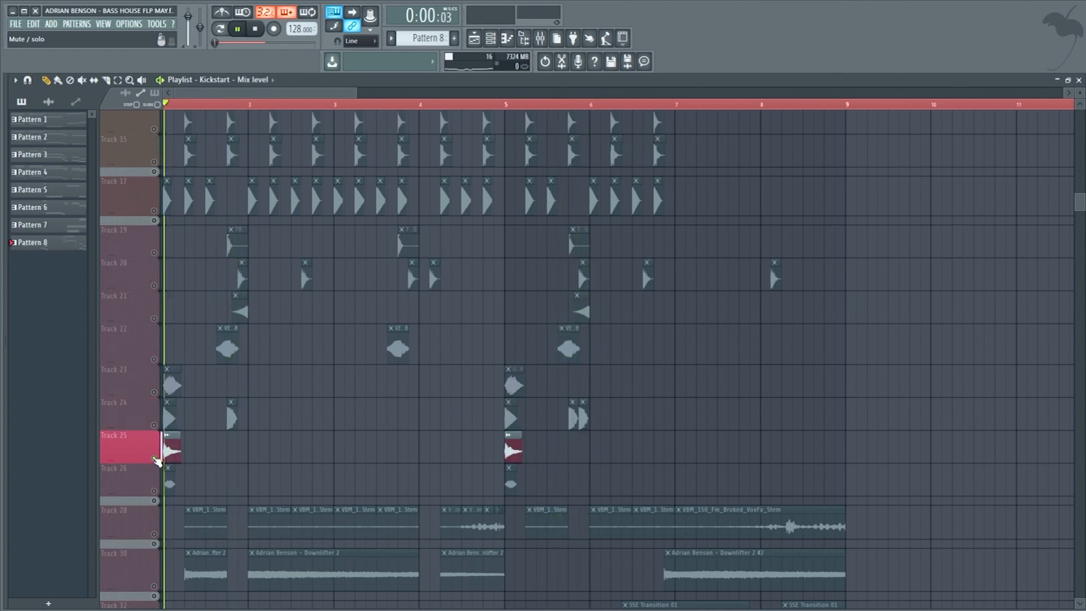
right_click(154, 491)
Play the VBM vocal effect stem clips on Track 28 in solo, followed by the Downlifter 2 clips on Track 30
scroll(156, 430, "down", 3)
right_click(154, 369)
key("space")
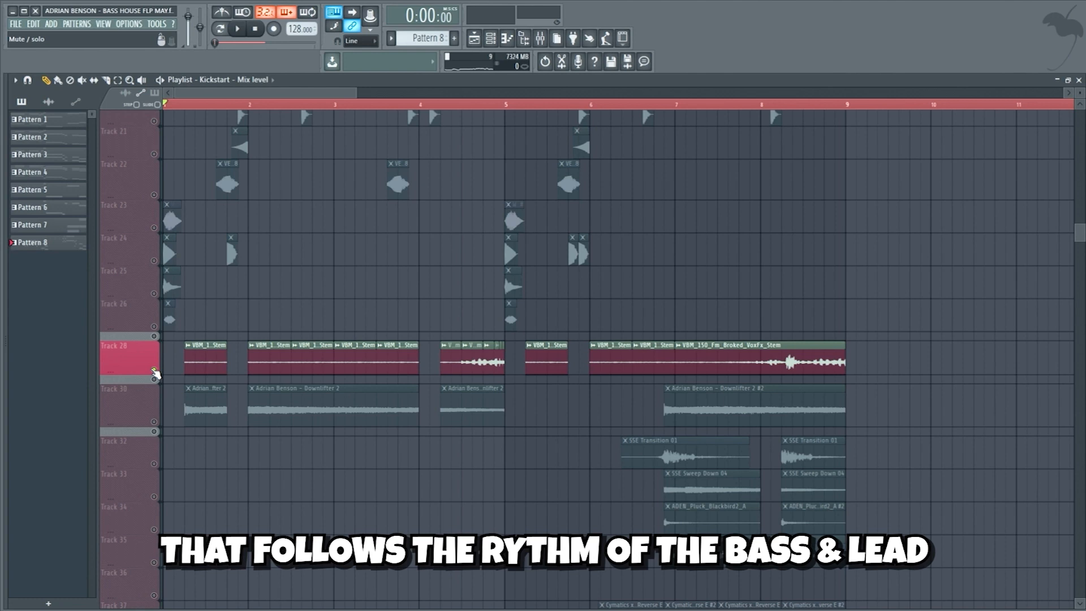
key("space")
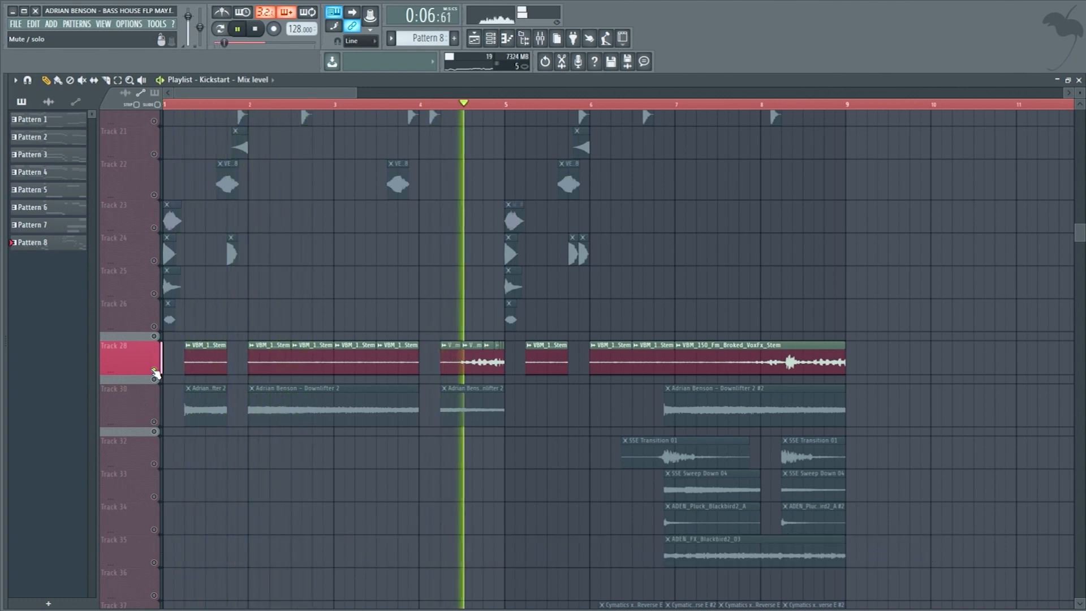
left_click(156, 423)
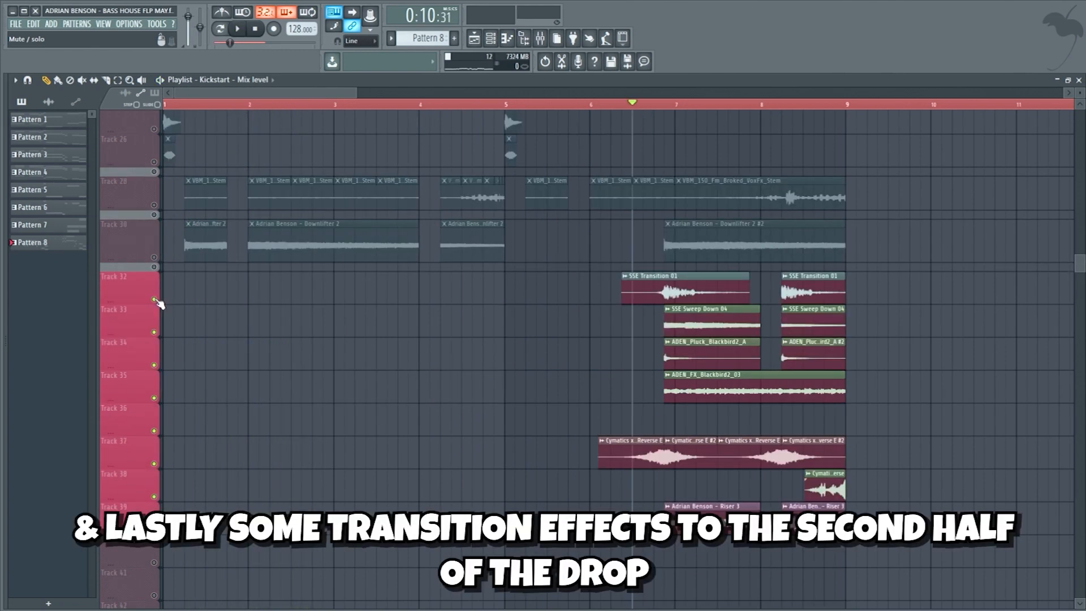
Play the transition effects group and solo Tracks 33, 34, 35, 37, 38 and 39 in turn
key("space")
left_click(162, 335)
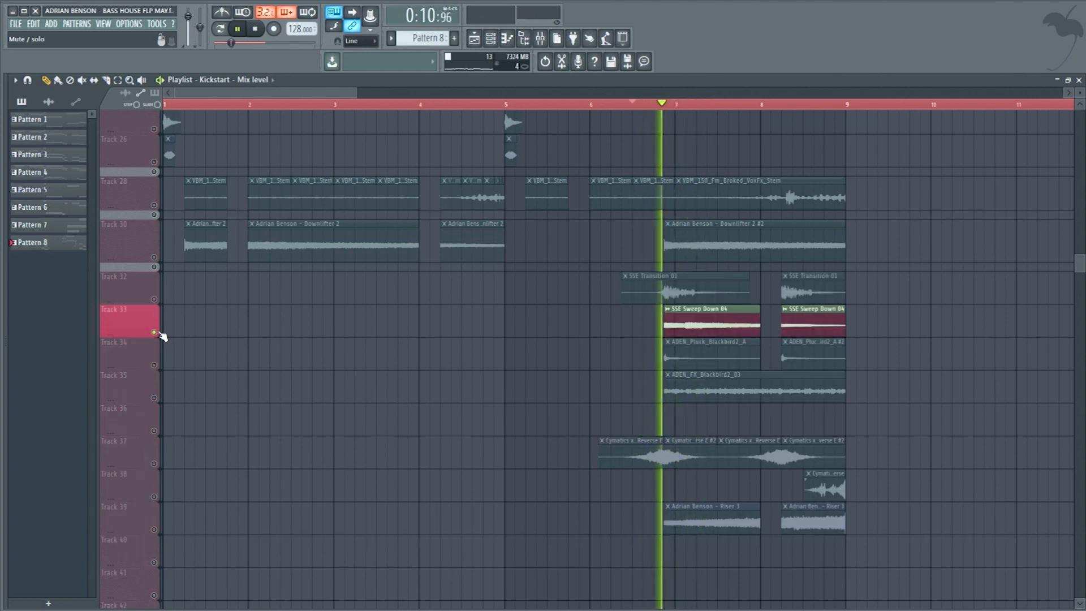
left_click(159, 365)
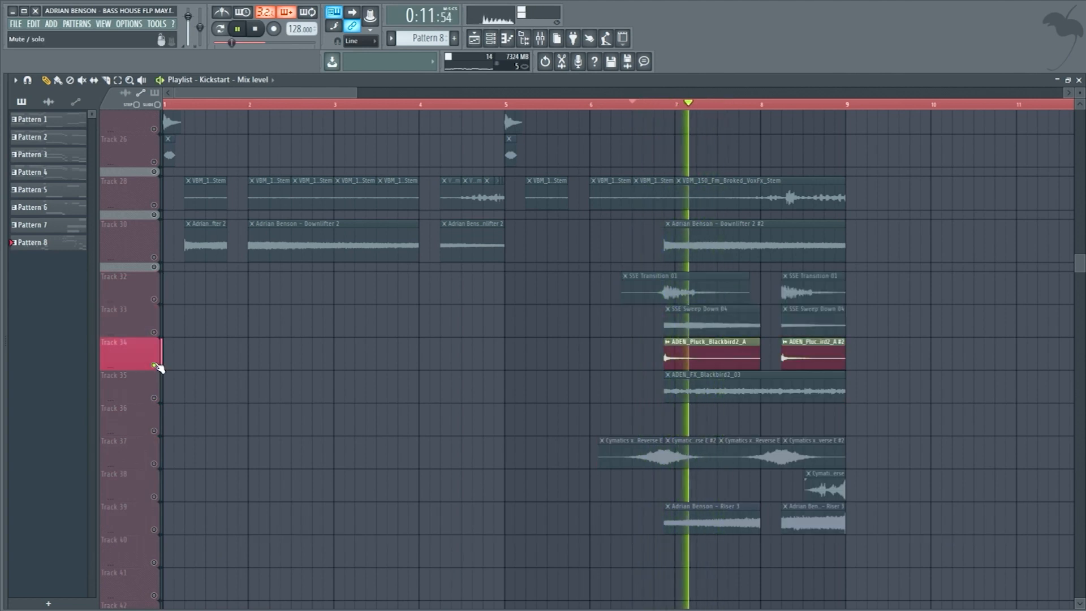
left_click(161, 399)
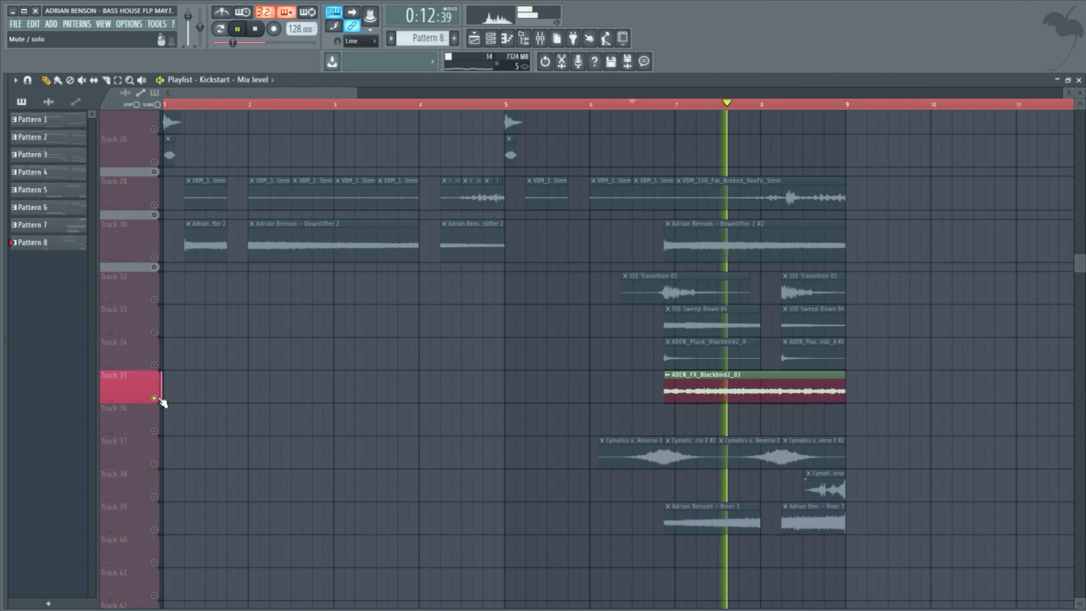
left_click(158, 465)
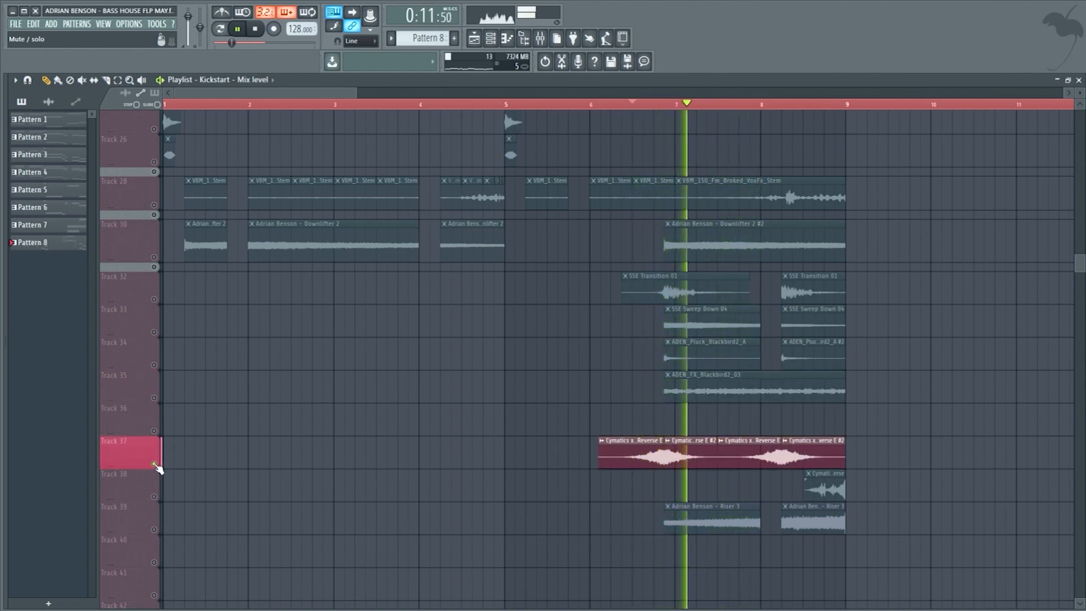
left_click(158, 499)
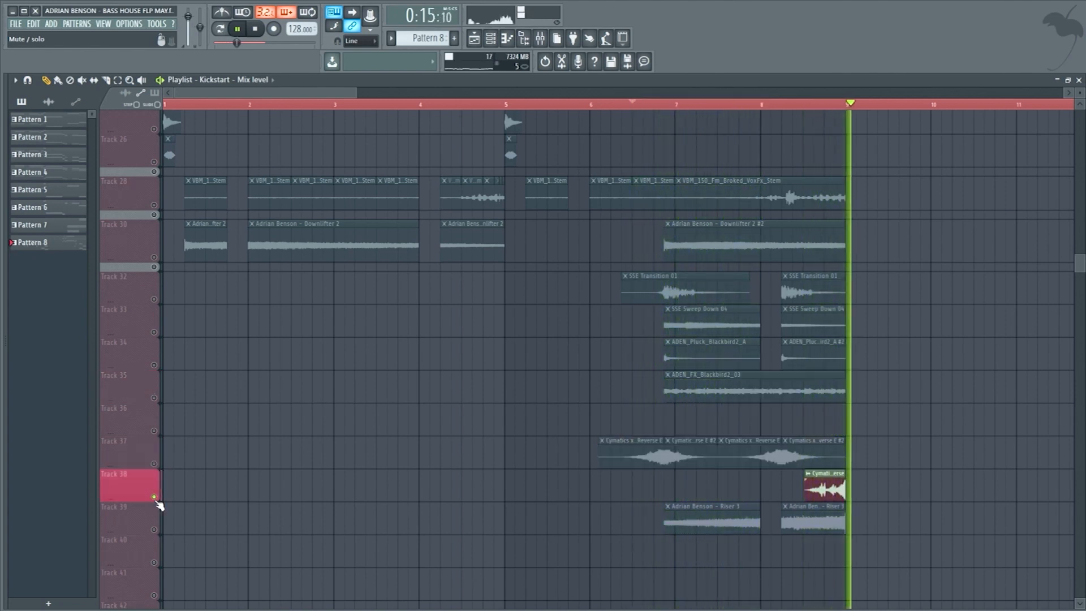
left_click(161, 529)
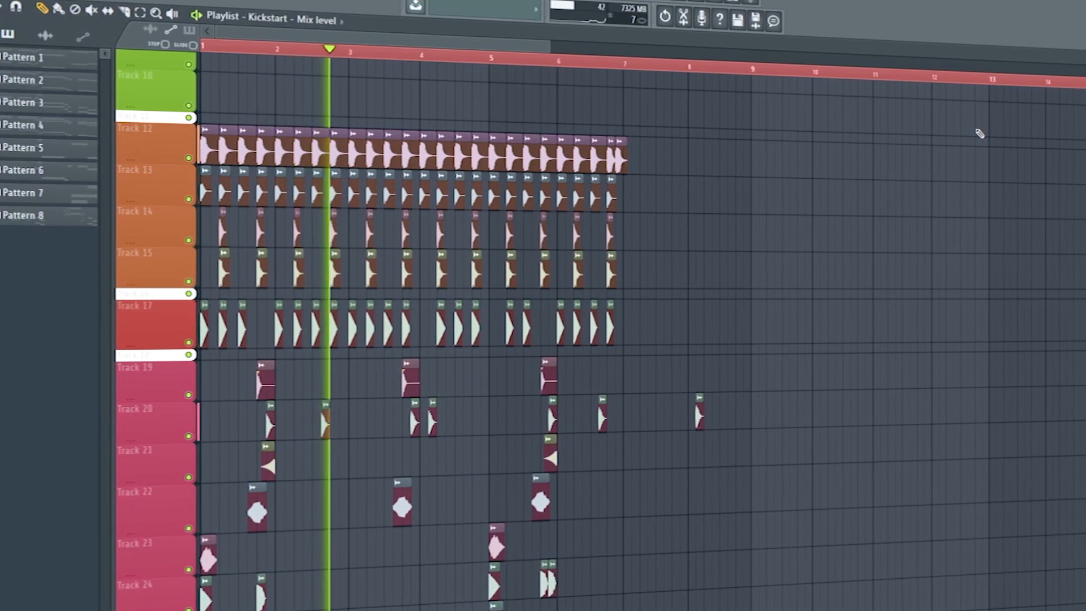
Follow the full drop's playback through the playlist from the drum tracks to the transition effects
scroll(980, 134, "down", 5)
scroll(970, 136, "down", 3)
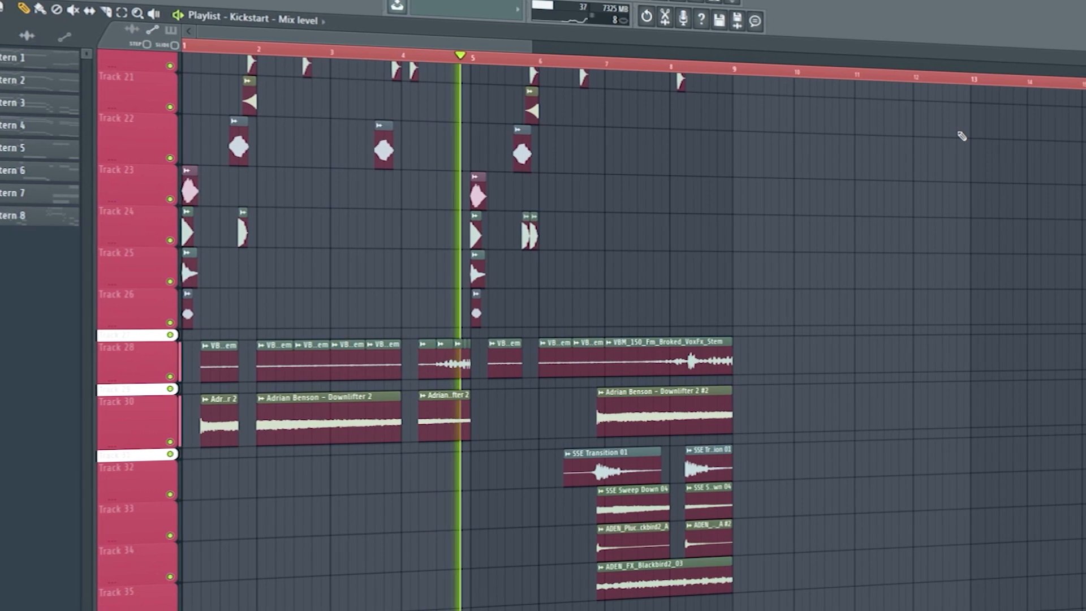
scroll(962, 136, "down", 1)
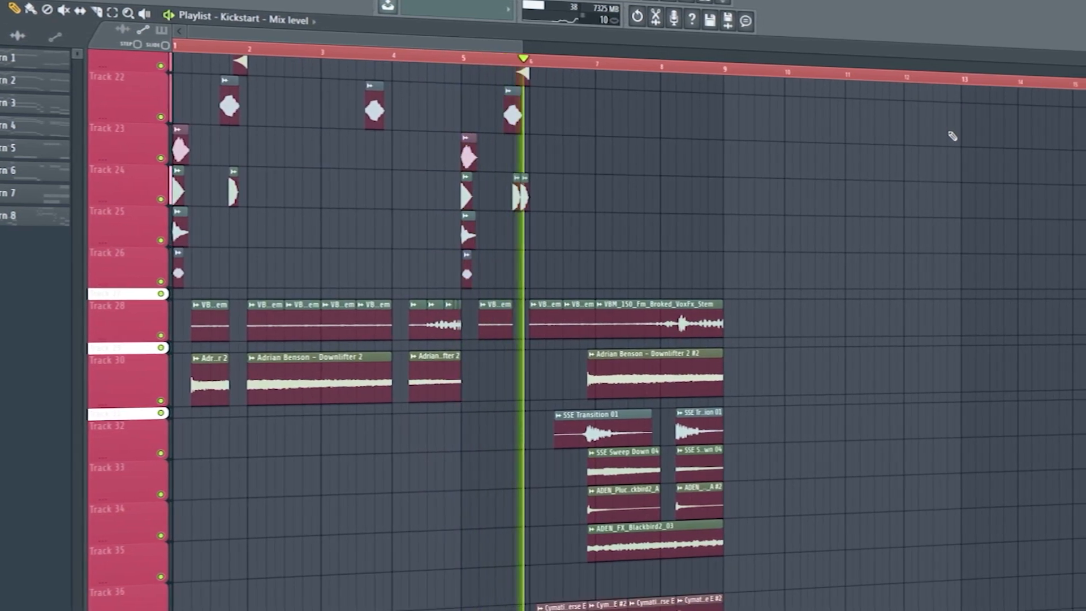
scroll(952, 136, "down", 3)
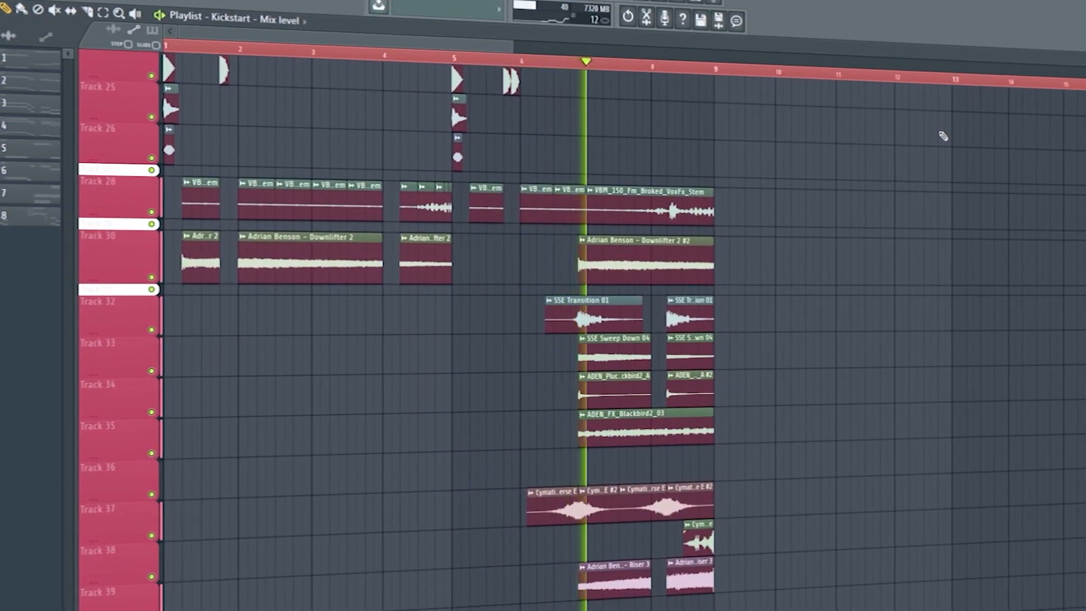